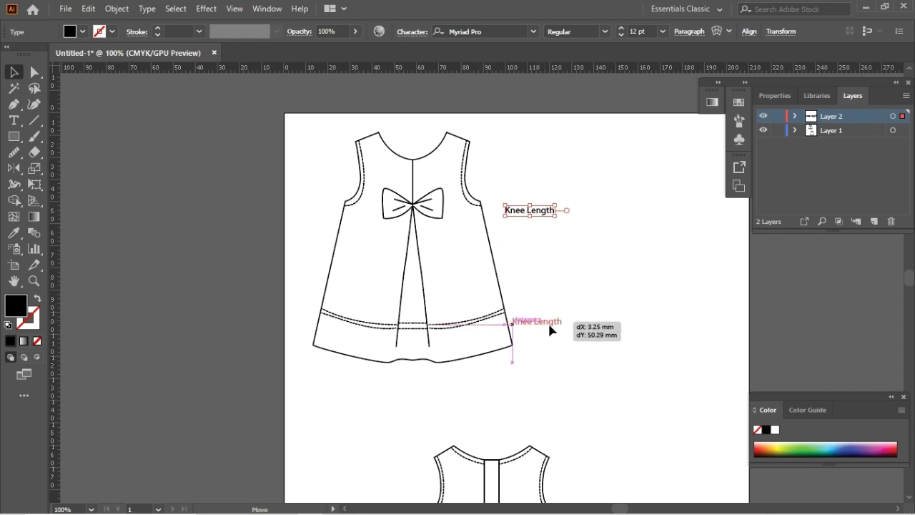
Duplicate the Knee Length label onto the hem and retype it as 'Wide 7 cm long hem facing'
key("ctrl+c")
key("ctrl+v")
left_click_drag(480, 287, 507, 305)
key("t")
type("W")
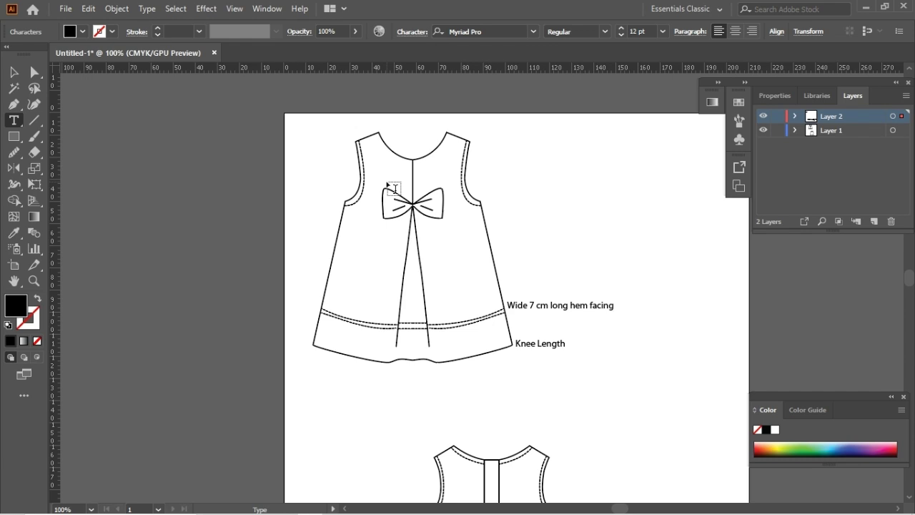
key("ctrl+v")
key("ctrl+z")
key("Escape")
Paste a label copy beside the right shoulder and retype it as the low shoulder point callout
left_click(600, 247)
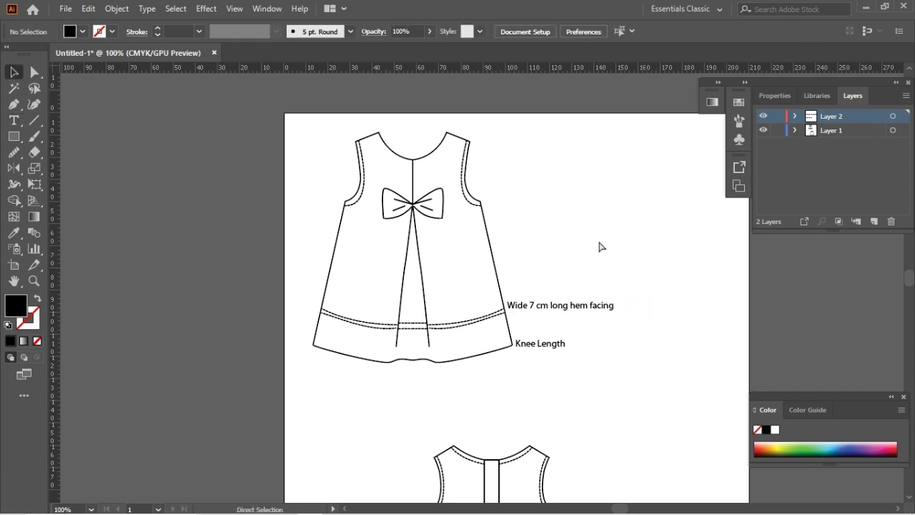
key("ctrl+v")
left_click_drag(465, 289, 527, 144)
key("t")
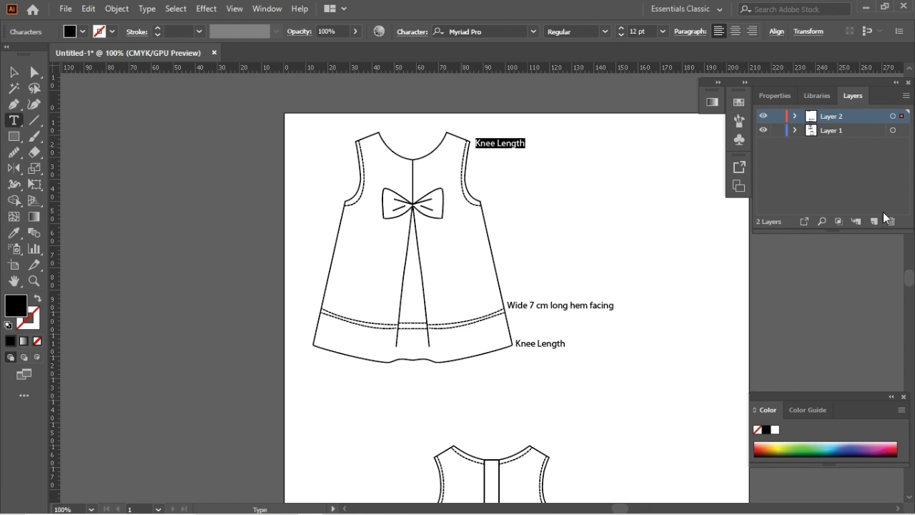
type("SH")
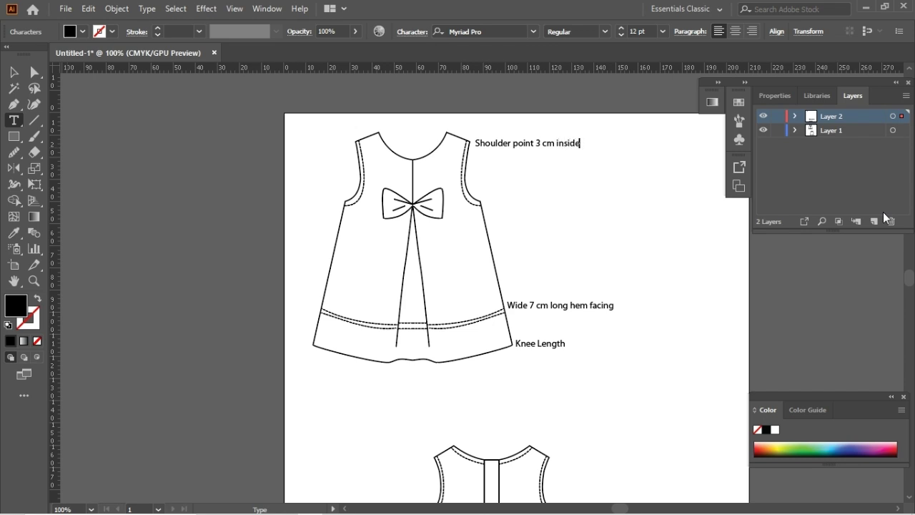
type("low shoulder point")
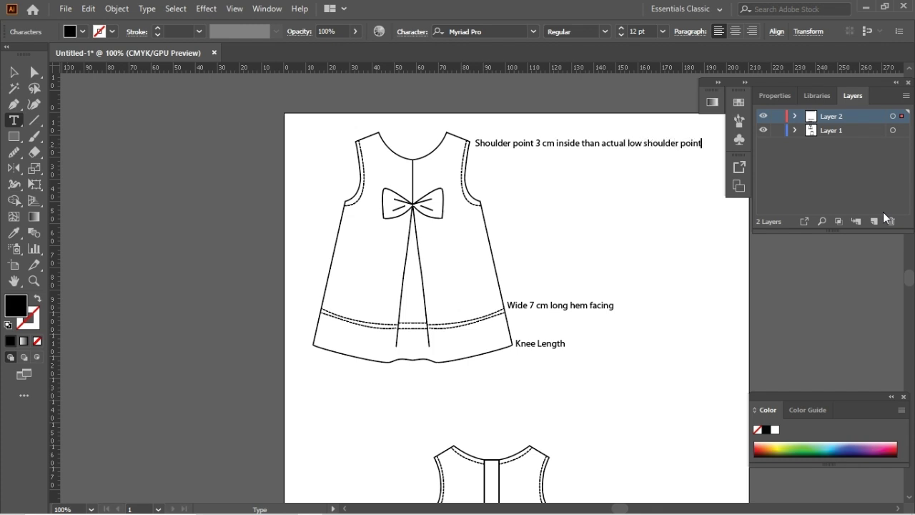
Wrap the shoulder callout onto three lines and break the hem facing label before 'hem'
left_click(558, 143)
key("Return")
left_click(548, 154)
key("Return")
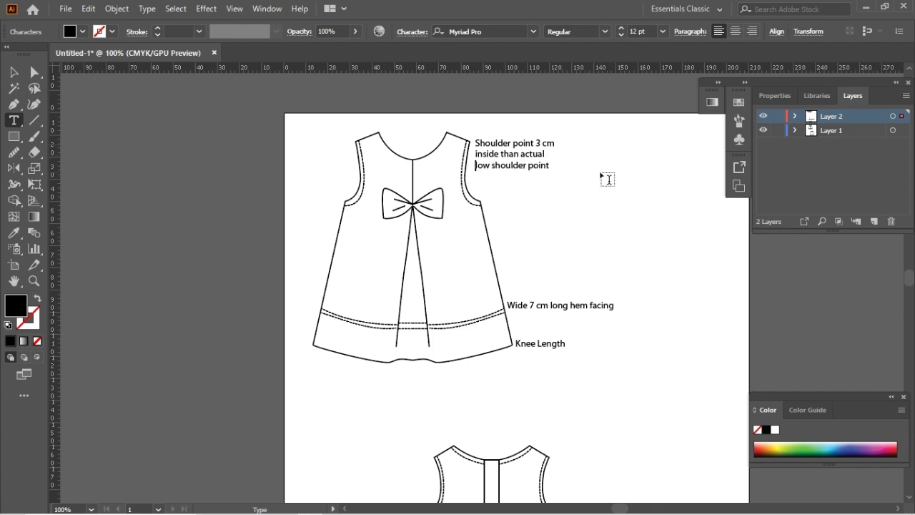
left_click(570, 306)
key("Return")
key("Escape")
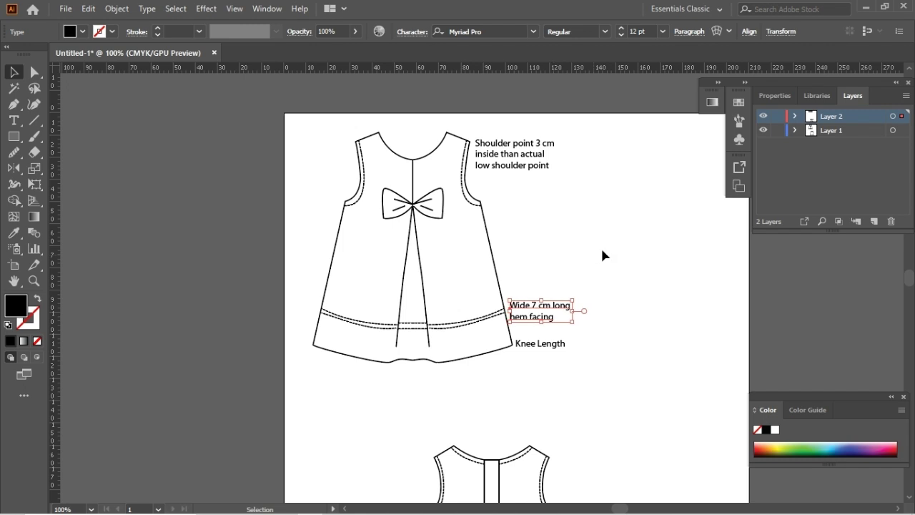
left_click(553, 280)
left_click(17, 119)
Type the 'Fabric bow 20 cm wide 14 cm long' note to the right of the bow
left_click(491, 202)
type("Fabric bow")
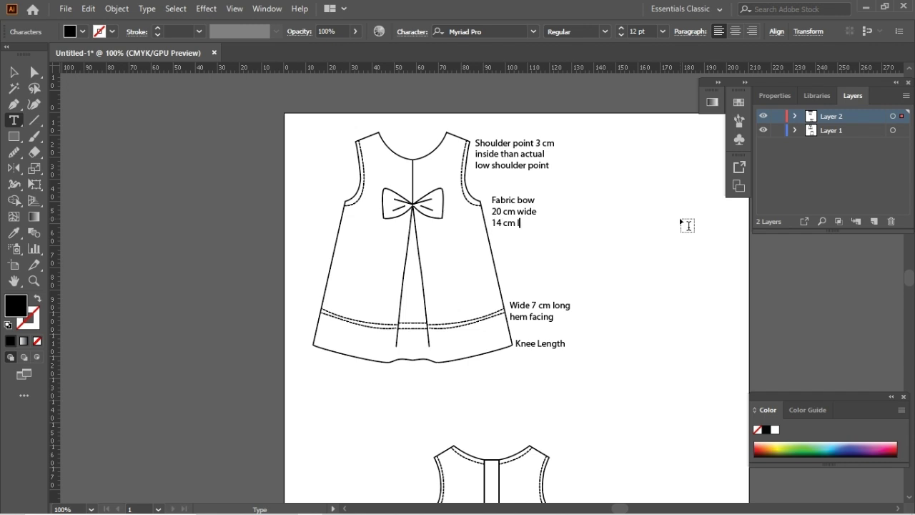
key("Escape")
Duplicate a label up near center front and clear its text for the pleat callout
left_click_drag(540, 343, 479, 287)
left_click_drag(477, 283, 441, 172)
double_click(450, 170)
key("ctrl+a")
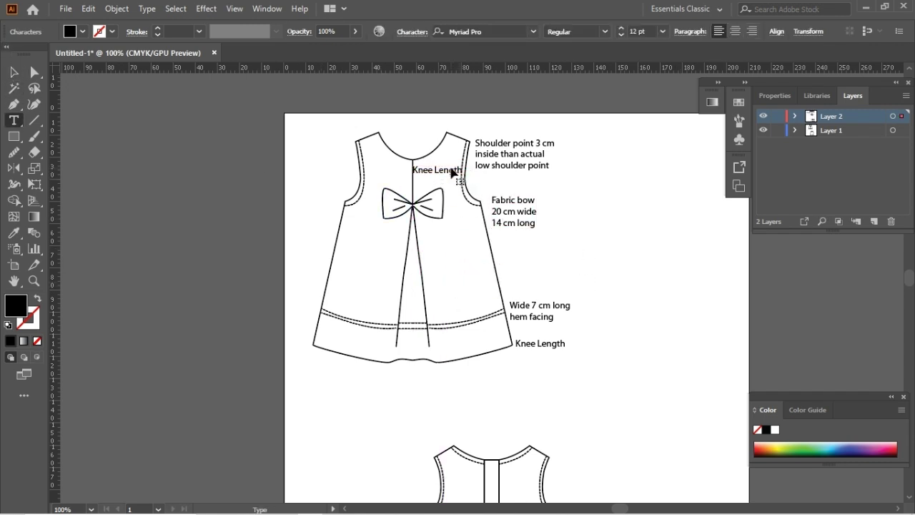
key("BackSpace")
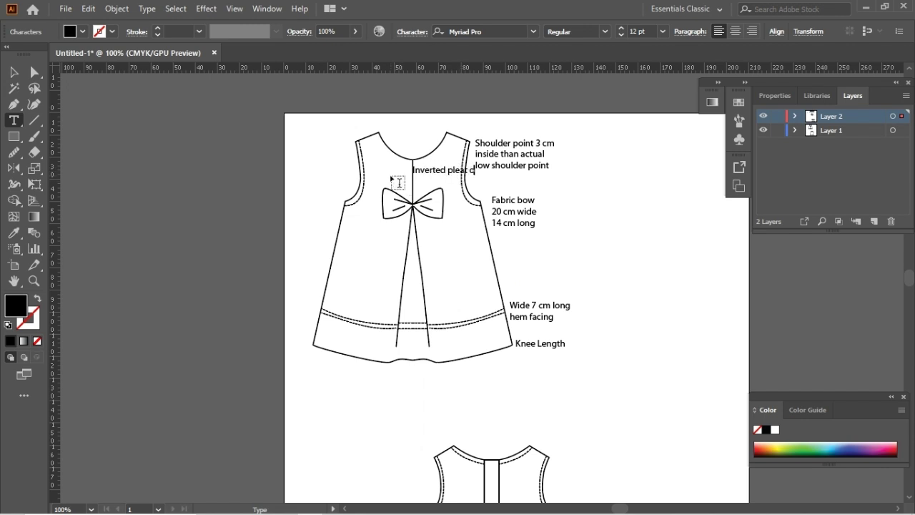
Finish 'Inverted pleat of 15 cm wide at center front' on three lines, removing a stray backslash
left_click(483, 170)
key("Return")
left_click(433, 181)
key("BackSpace")
left_click(454, 181)
key("Return")
key("Escape")
left_click(309, 134)
Nudge the front dress and its labels to the right
left_click_drag(309, 134, 683, 235)
key("shift+Right")
key("shift+Right")
key("shift+Right")
key("shift+Right")
key("shift+Right")
key("shift+Right")
key("shift+Right")
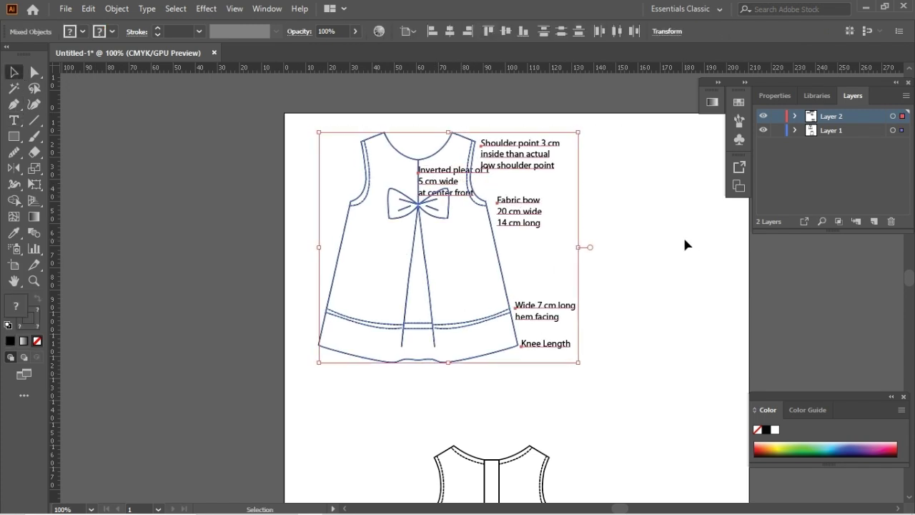
left_click(681, 235)
Move the pleat callout left of the bodice, fix its line breaks, and begin the armhole note
left_click_drag(505, 184, 376, 185)
double_click(419, 169)
key("Left")
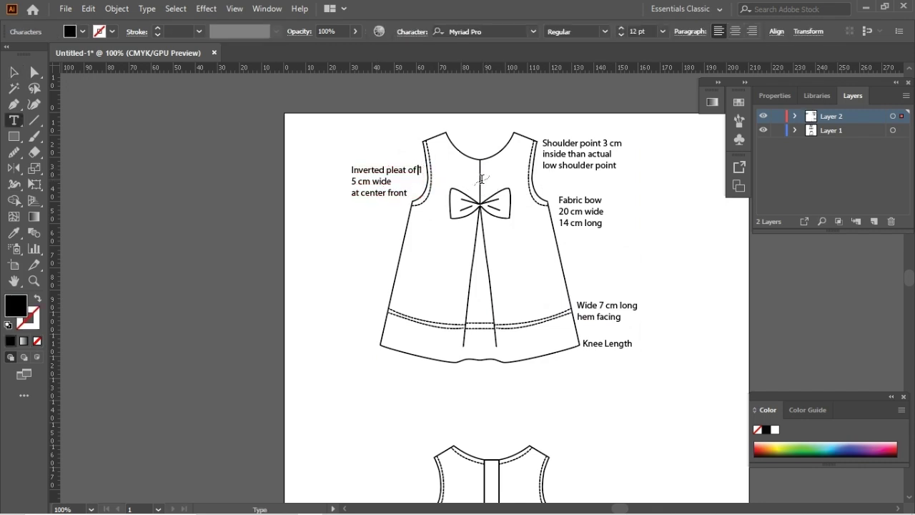
key("Return")
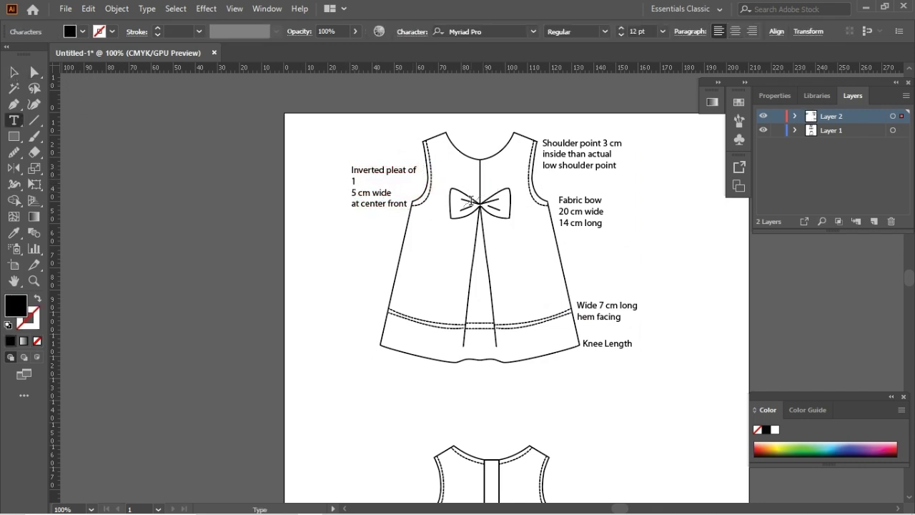
key("Delete")
key("Escape")
double_click(404, 193)
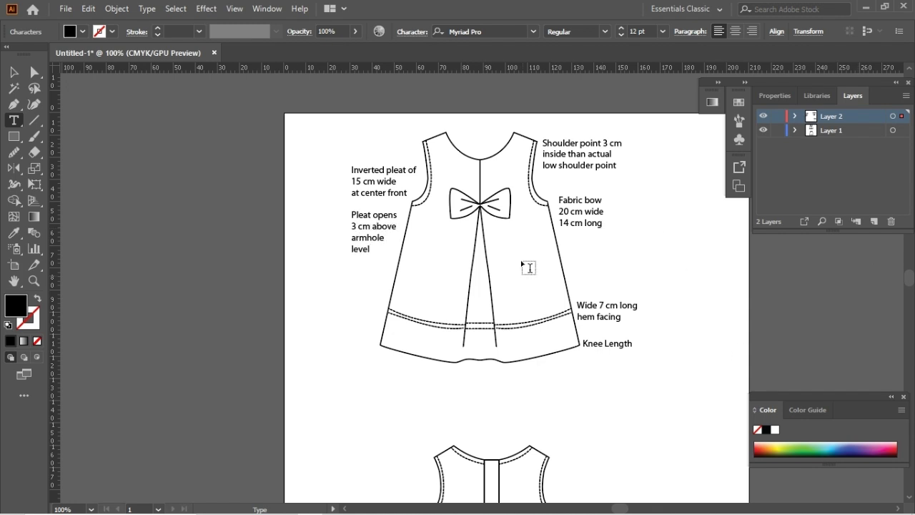
Rename Layer 2 to 'design' and Layer 1 to 'flat' in the Layers panel
double_click(839, 116)
type("design")
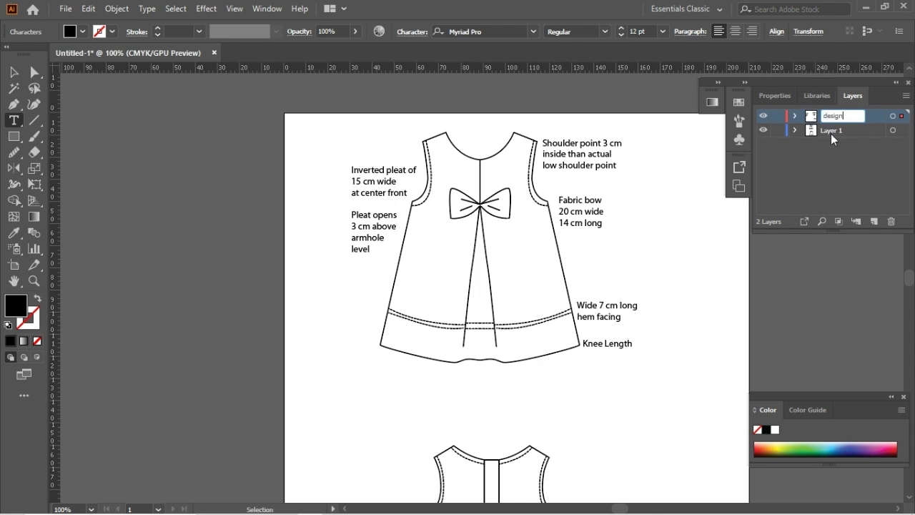
double_click(831, 131)
type("flat")
left_click(844, 116)
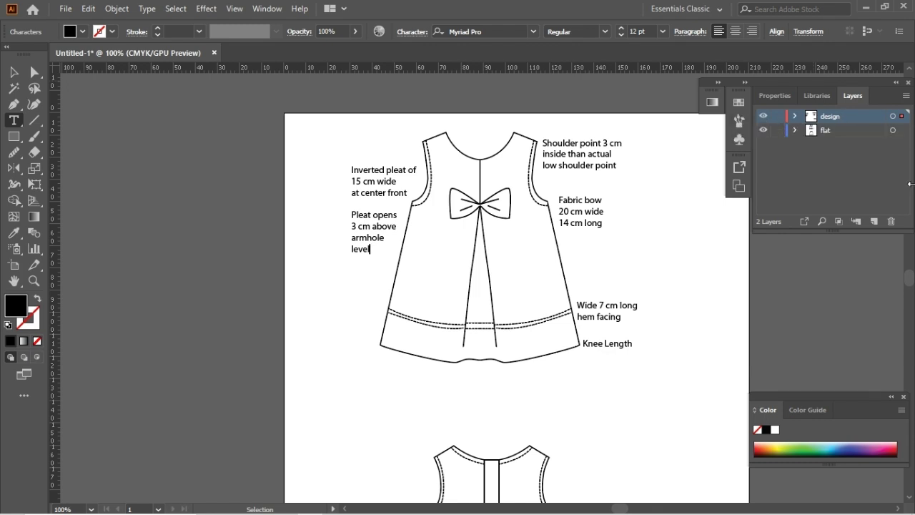
Paste the screenshot of the labelled front dress into Paint
mouse_move(261, 511)
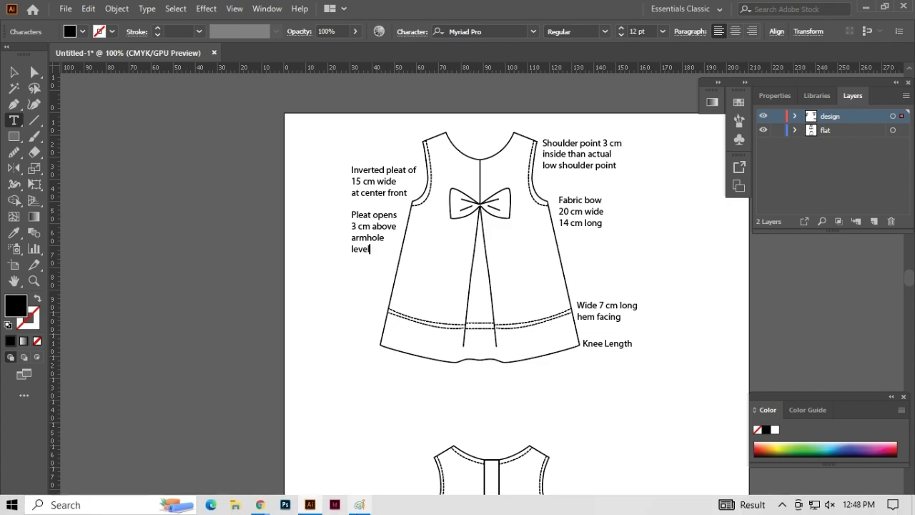
left_click(359, 505)
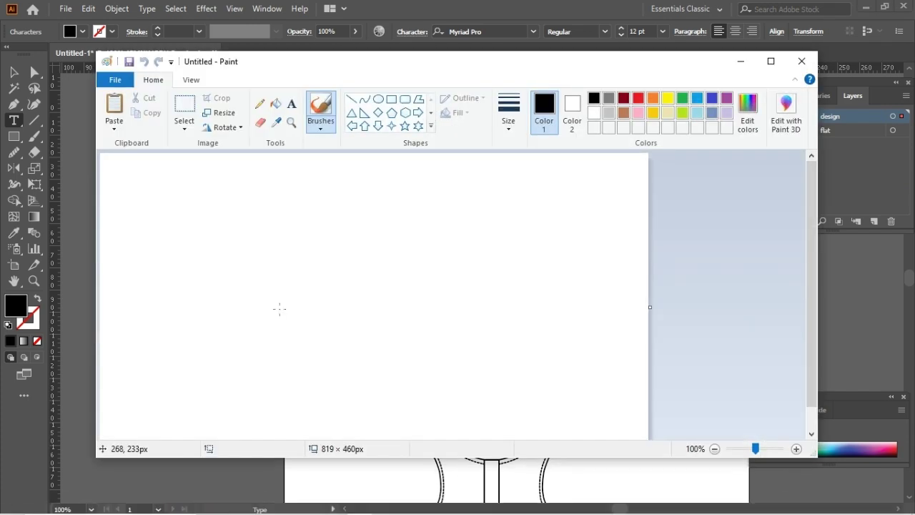
key("ctrl+v")
left_click_drag(815, 221, 822, 290)
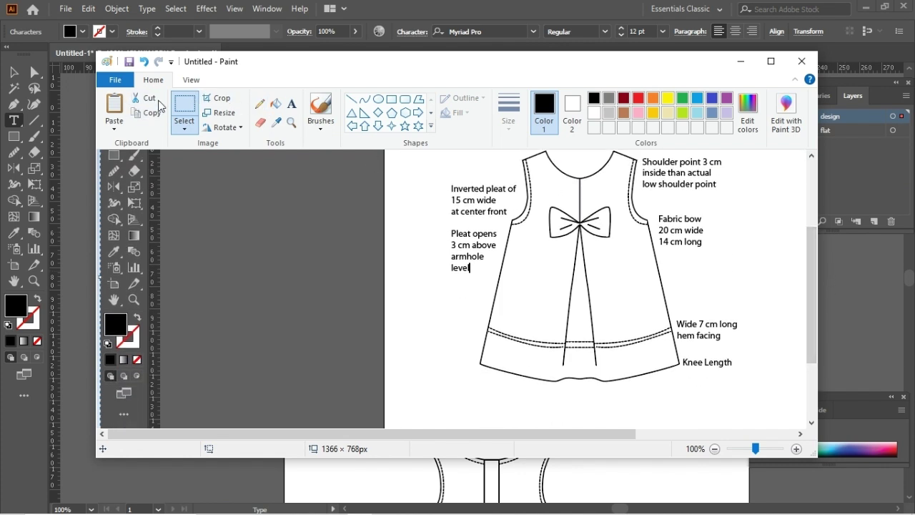
Save the image to the Desktop as design-spec.png, then toggle the design and stitch layers
left_click(113, 80)
left_click(131, 169)
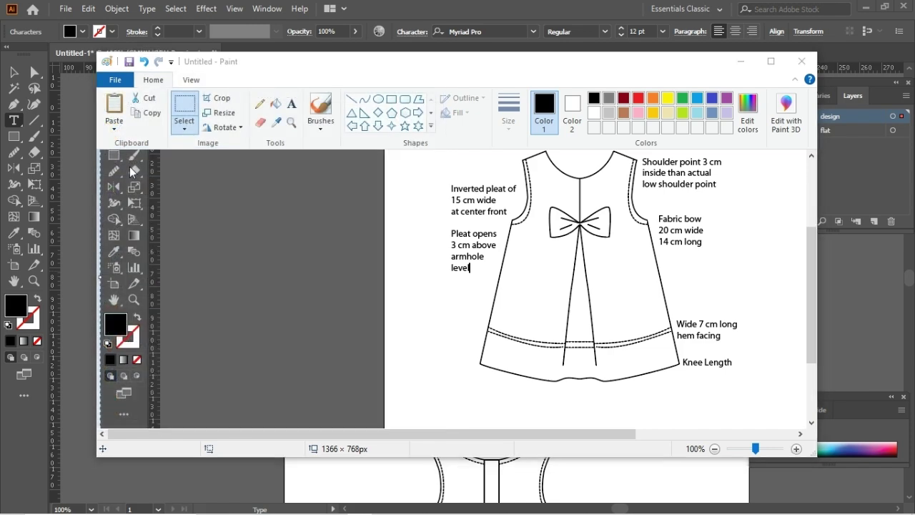
left_click(295, 159)
double_click(369, 339)
type("design-spec")
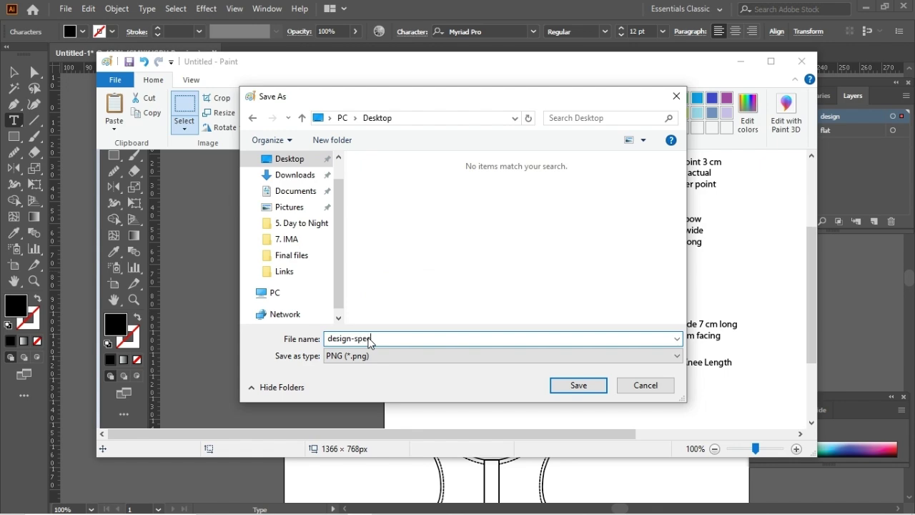
left_click(591, 387)
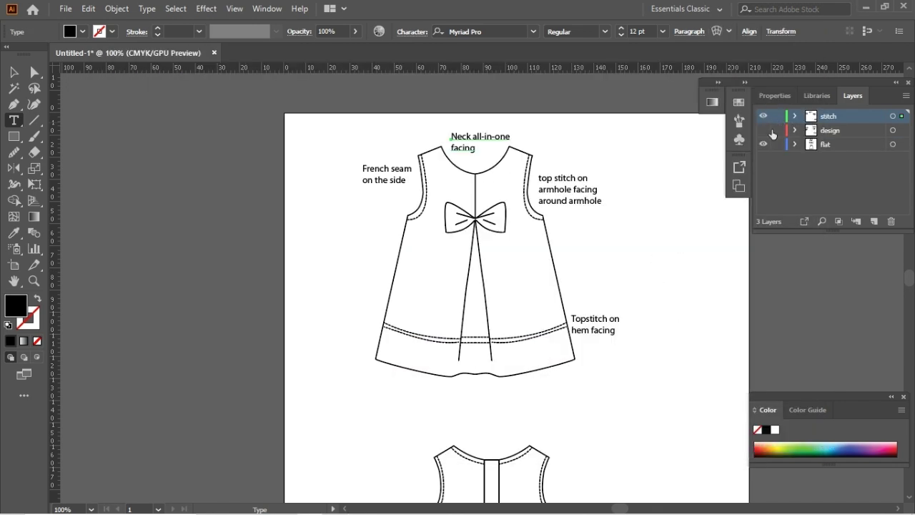
left_click(763, 130)
left_click(763, 116)
Hide the design layer and move the front dress flat to the left
left_click(763, 130)
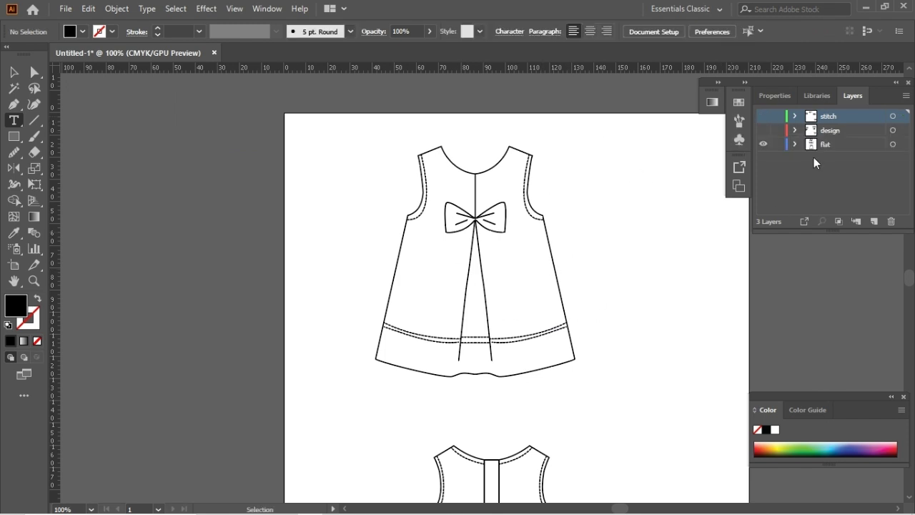
left_click(13, 71)
left_click_drag(464, 176, 587, 396)
left_click_drag(521, 342, 445, 330)
Select the back dress flat and move it up beside the front dress
scroll(597, 308, "down", 5)
left_click_drag(606, 457, 407, 257)
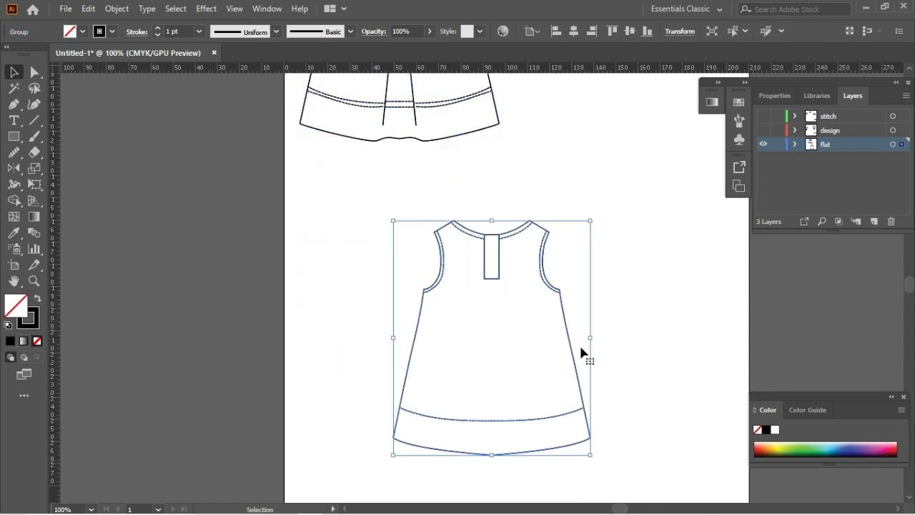
left_click_drag(609, 453, 380, 259)
left_click_drag(577, 369, 668, 215)
scroll(660, 288, "up", 5)
left_click_drag(663, 400, 713, 318)
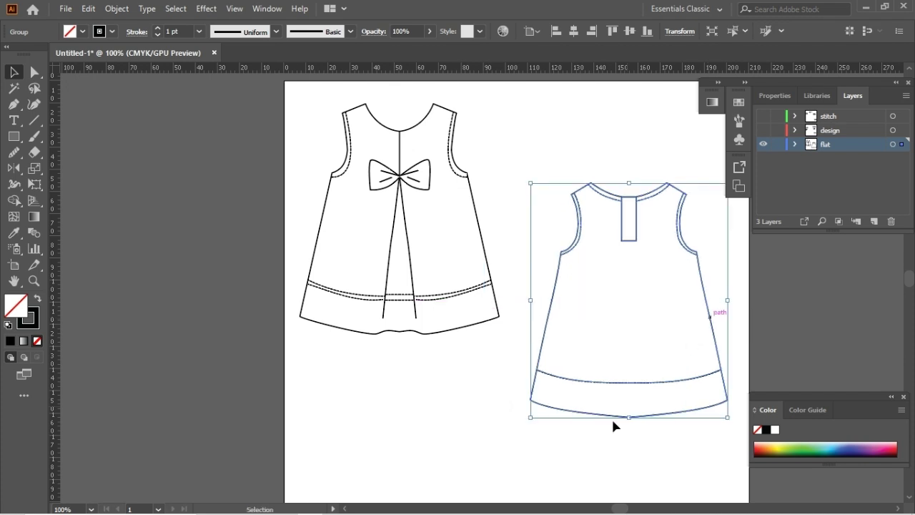
left_click(428, 408)
left_click(14, 120)
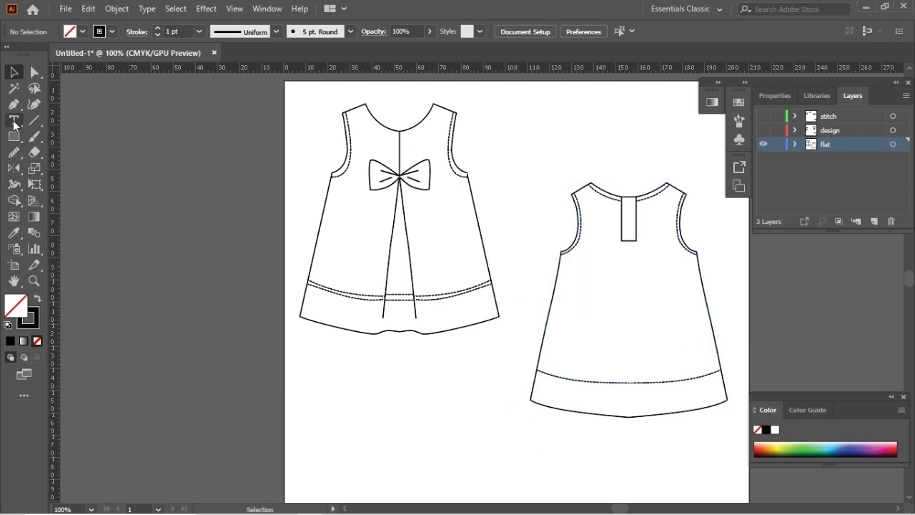
Type a 'FRONT VIEW' caption beneath the dresses and set it to 19 pt
left_click(326, 441)
type("FRONT VIEW")
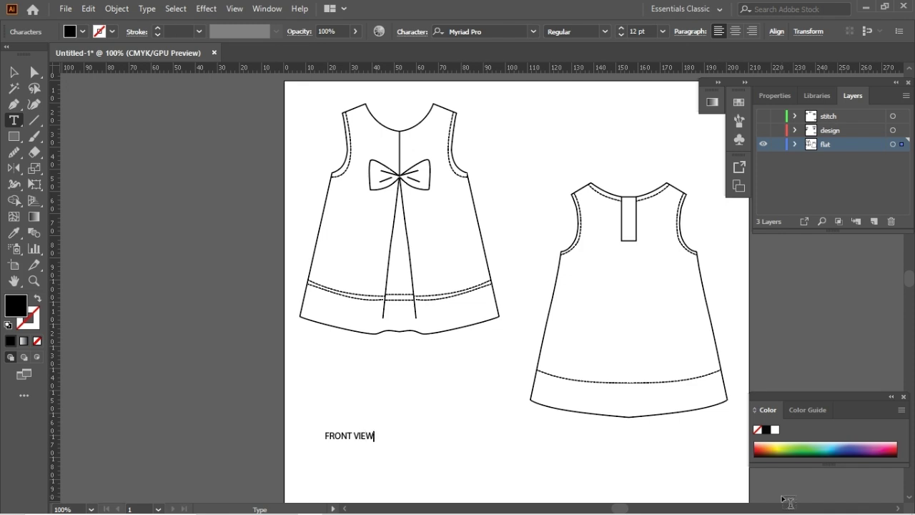
left_click(12, 71)
left_click_drag(370, 443, 409, 429)
left_click(620, 27)
Duplicate the caption and retype the copy as 'BACK VIEW' so each dress has one
left_click(647, 451)
left_click(649, 430)
left_click(548, 472)
key("t")
double_click(638, 429)
type("BACK VIEW")
Drag a horizontal ruler guide to line up the two captions
left_click_drag(215, 67, 445, 434)
key("v")
left_click(518, 404)
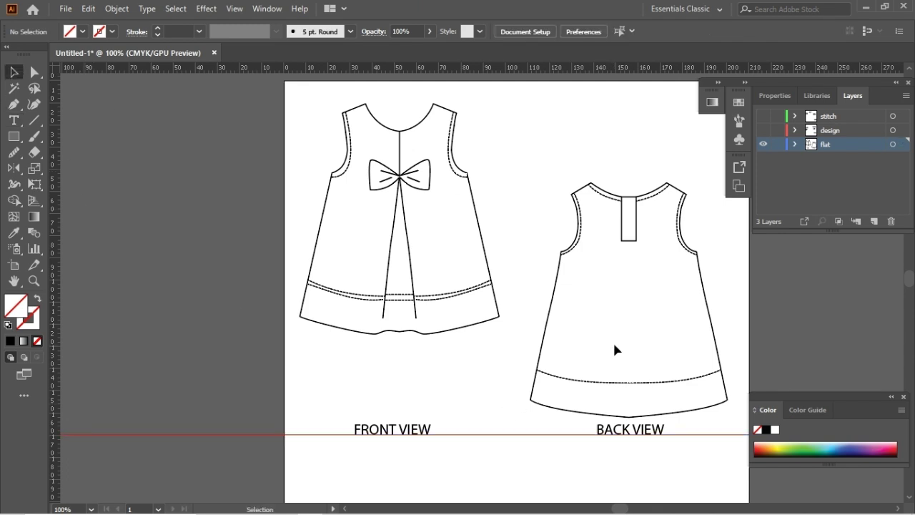
Show the stitch layer and arrange the French seam, topstitch, neck and hem facing callouts
left_click(764, 116)
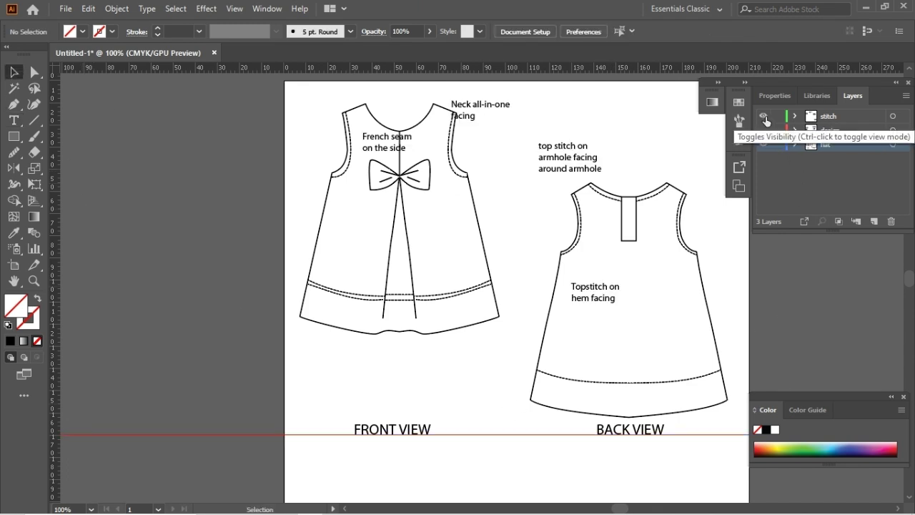
left_click_drag(384, 144, 510, 234)
left_click_drag(580, 168, 512, 163)
left_click_drag(479, 110, 403, 101)
mouse_move(593, 302)
left_mouse_down()
mouse_move(466, 347)
mouse_move(503, 346)
mouse_move(500, 360)
left_mouse_up()
left_click(432, 377)
Pan left and draw a small rectangle below the front dress
key("space")
left_click_drag(397, 193, 277, 198)
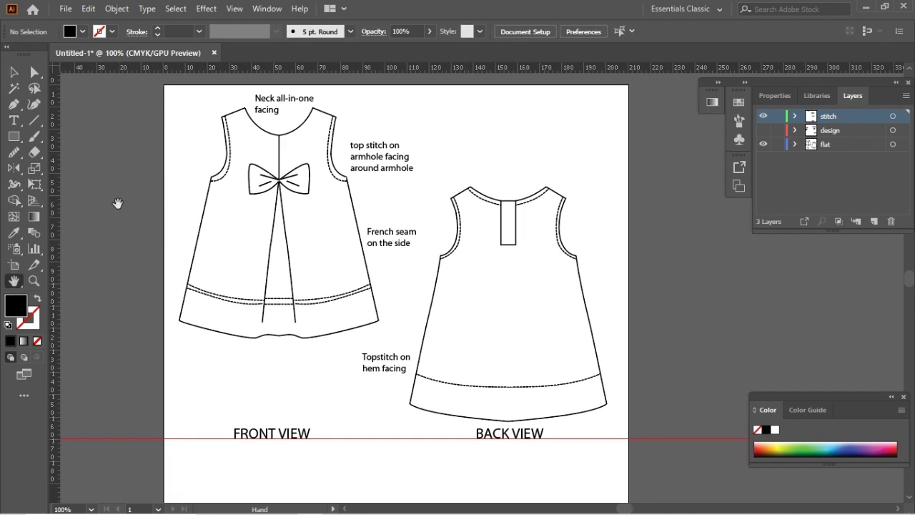
left_click(14, 136)
left_click_drag(183, 357, 199, 369)
Fill the rectangle with a pattern from the 1-4th-repeat-texture swatch library
key("v")
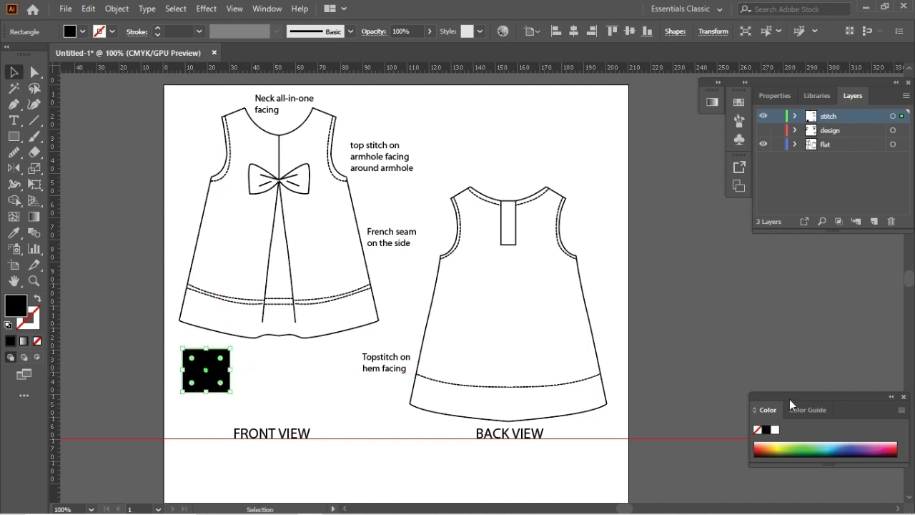
left_click(267, 9)
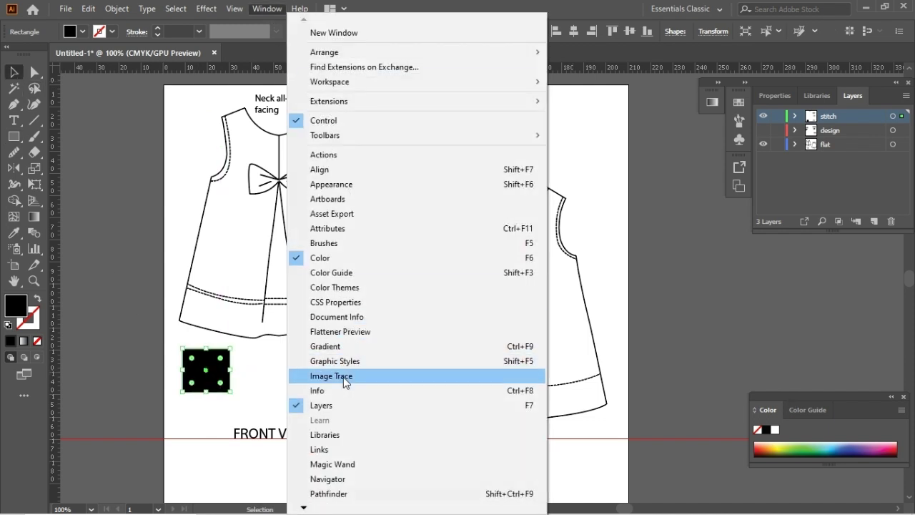
mouse_move(306, 508)
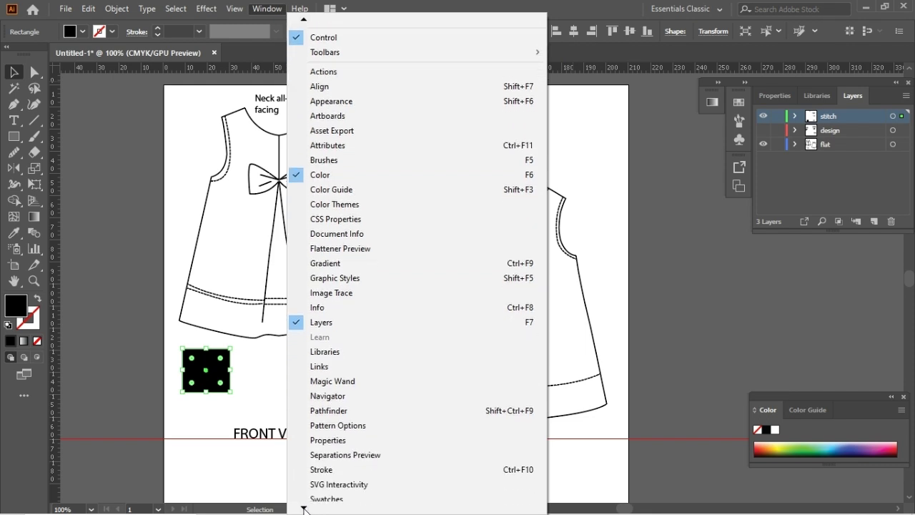
left_click(329, 416)
left_click(575, 269)
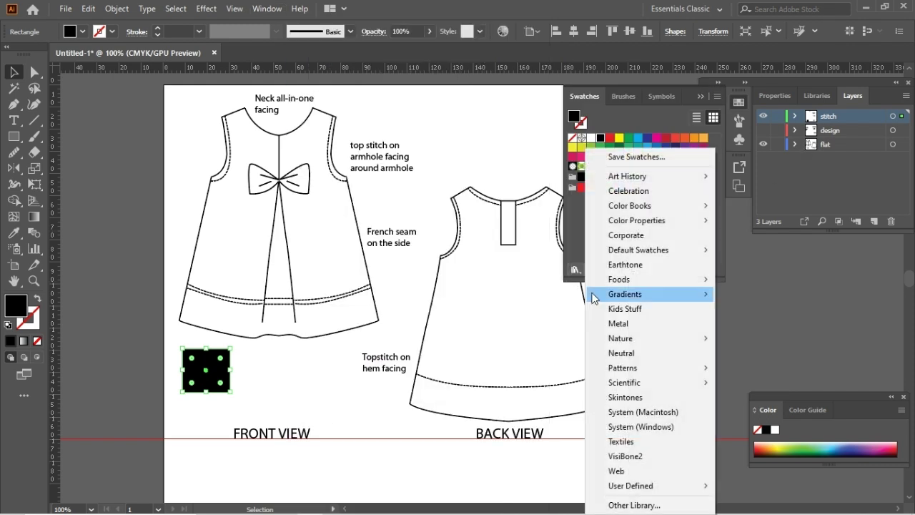
mouse_move(631, 486)
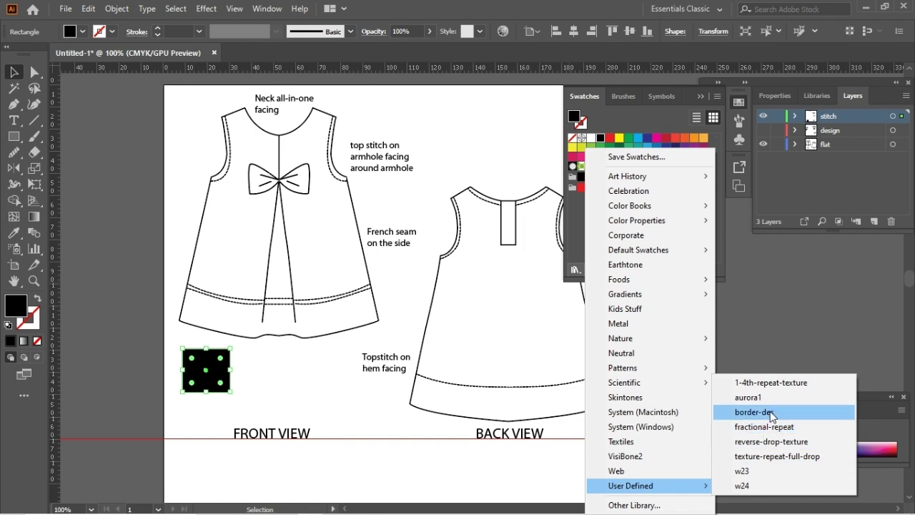
left_click(773, 383)
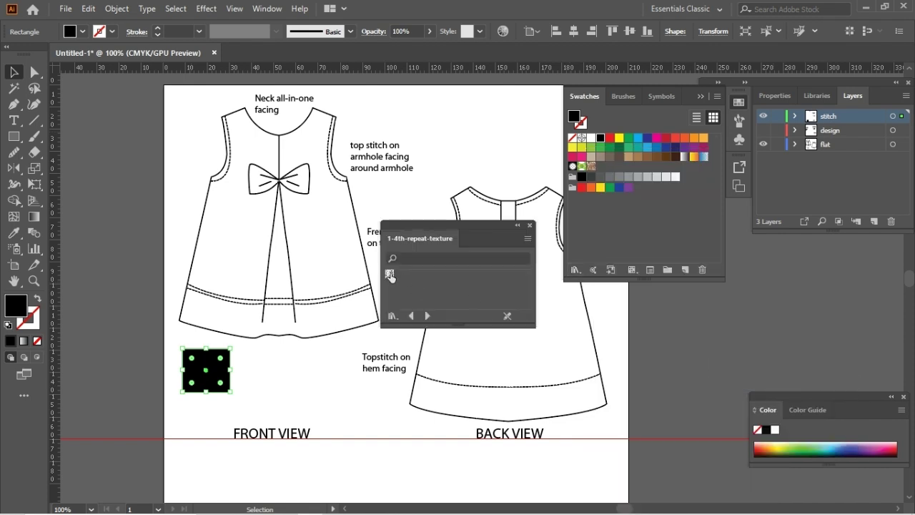
left_click(389, 275)
Enlarge the pattern rectangle and give it a black stroke
left_click(12, 73)
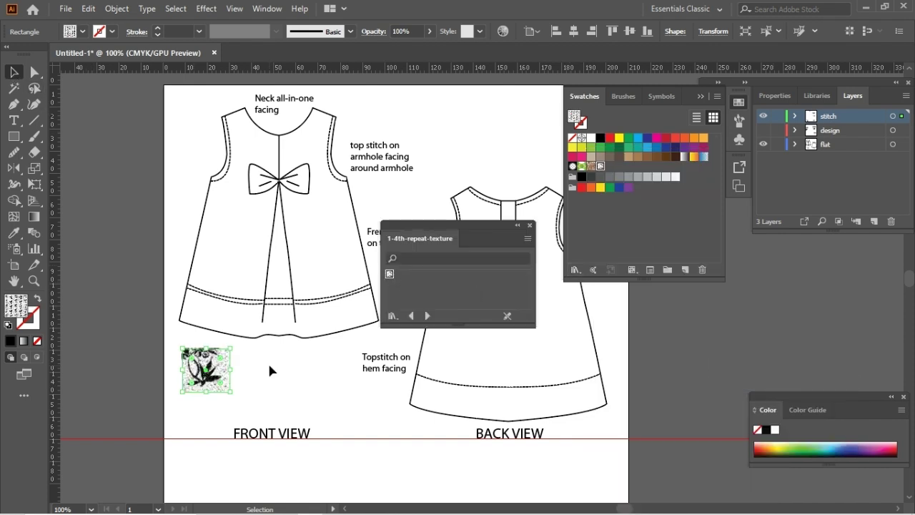
left_click(267, 361)
left_click(222, 383)
left_click_drag(232, 394, 250, 417)
left_click(303, 400)
left_click(32, 318)
left_click(10, 340)
left_click(293, 380)
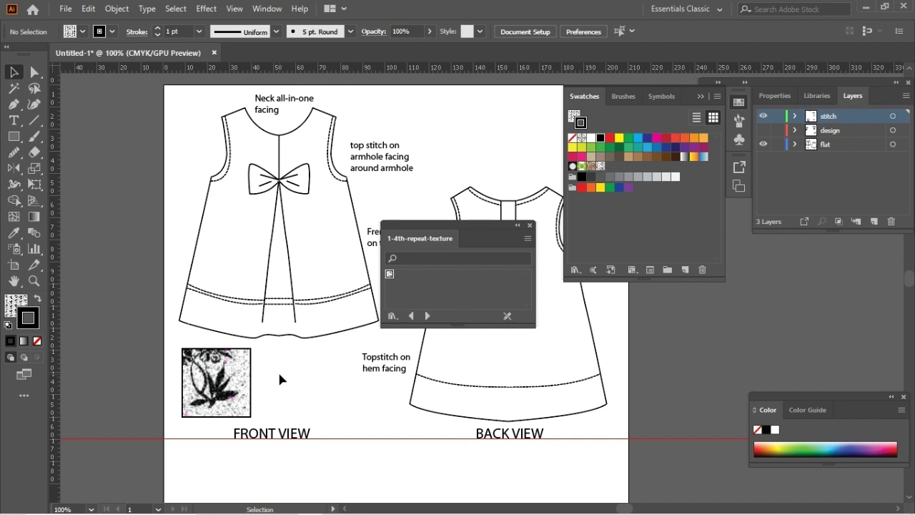
left_click(14, 137)
Draw a second swatch rectangle beside the floral one and fill it dark grey
left_click_drag(263, 349, 331, 416)
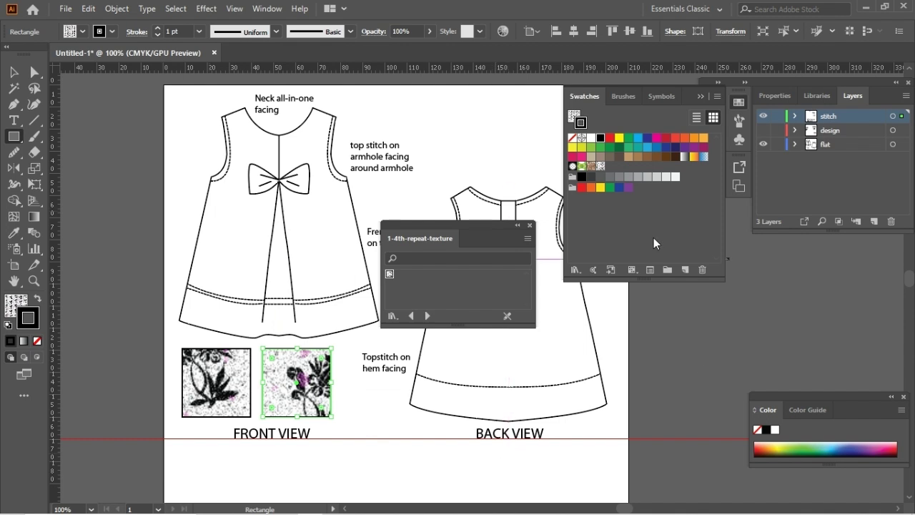
key("x")
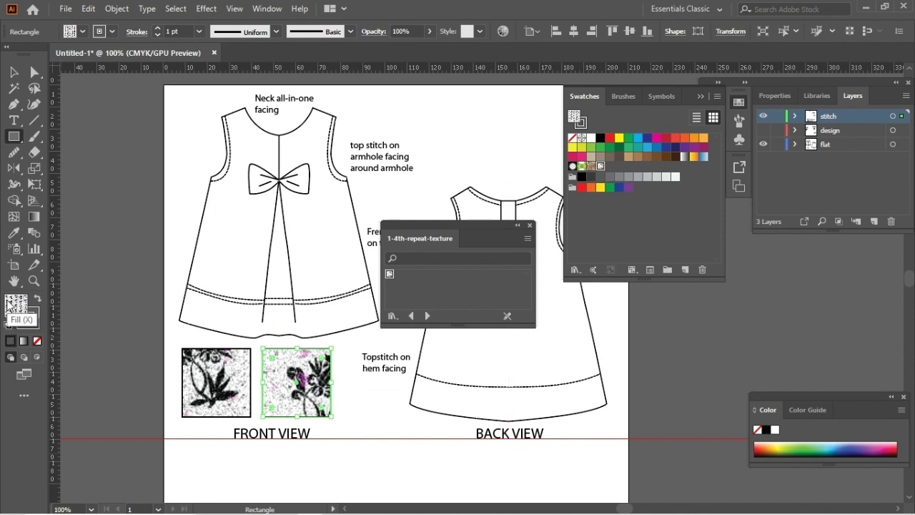
left_click(592, 177)
key("v")
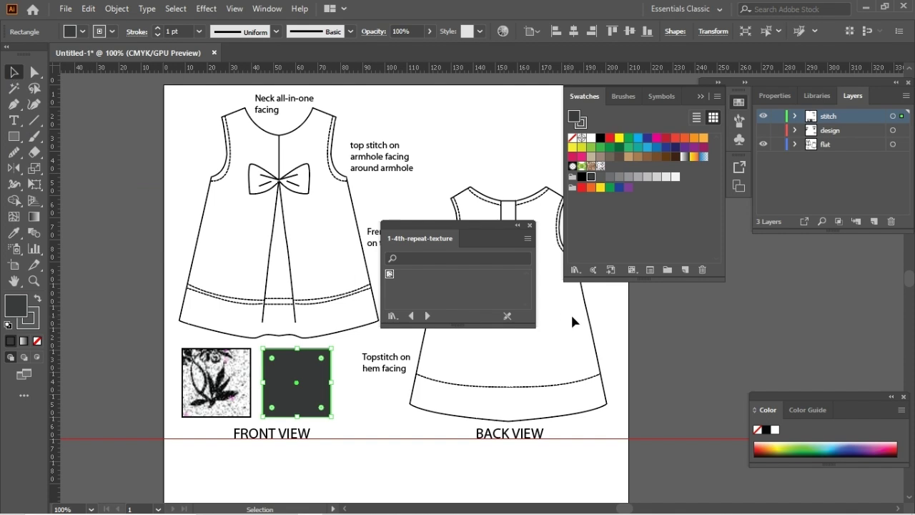
left_click(565, 311)
Place two small round buttons on the back placket, then delete the horizontal guide
left_click_drag(14, 136, 78, 170)
mouse_move(515, 133)
left_mouse_down()
mouse_move(526, 143)
mouse_move(512, 207)
left_mouse_up()
key("v")
key("ctrl+c")
key("ctrl+v")
left_click(497, 295)
left_click_drag(482, 288, 508, 236)
left_click(665, 289)
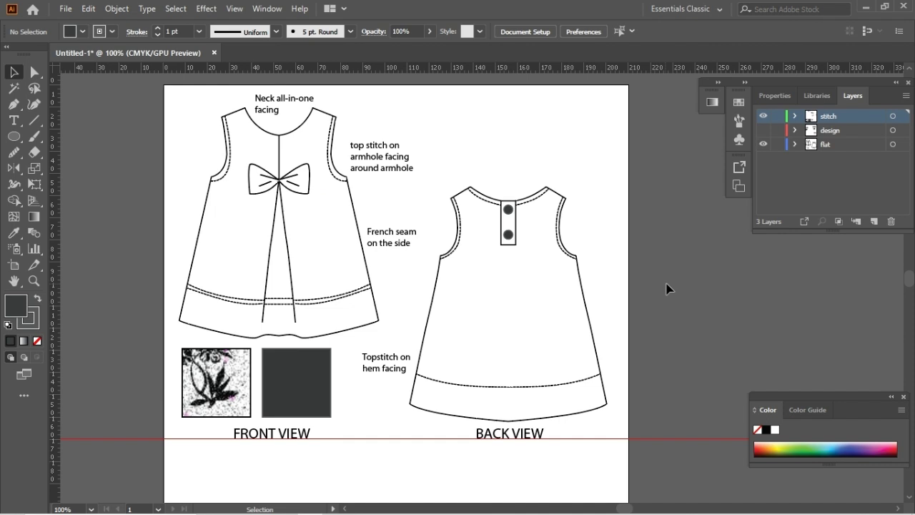
left_click(687, 439)
key("Delete")
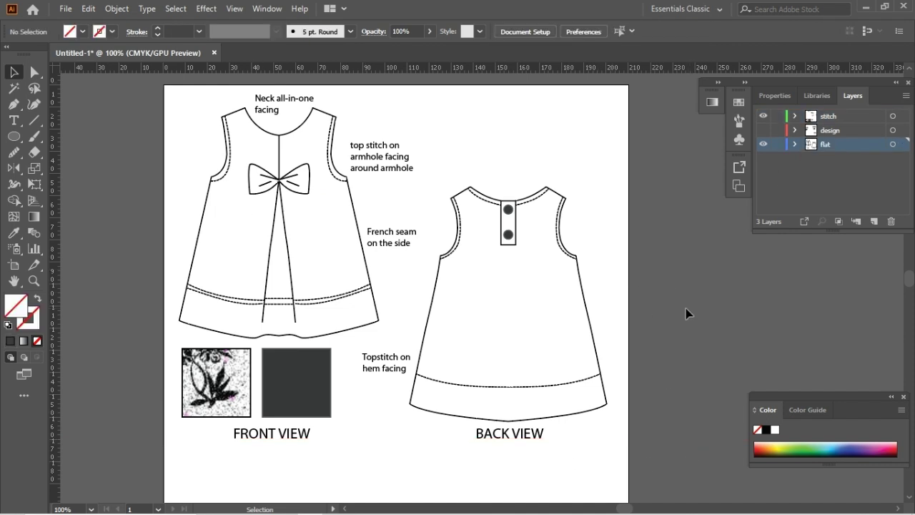
Launch Paint from Windows search and paste the screenshot of the flats
mouse_move(336, 511)
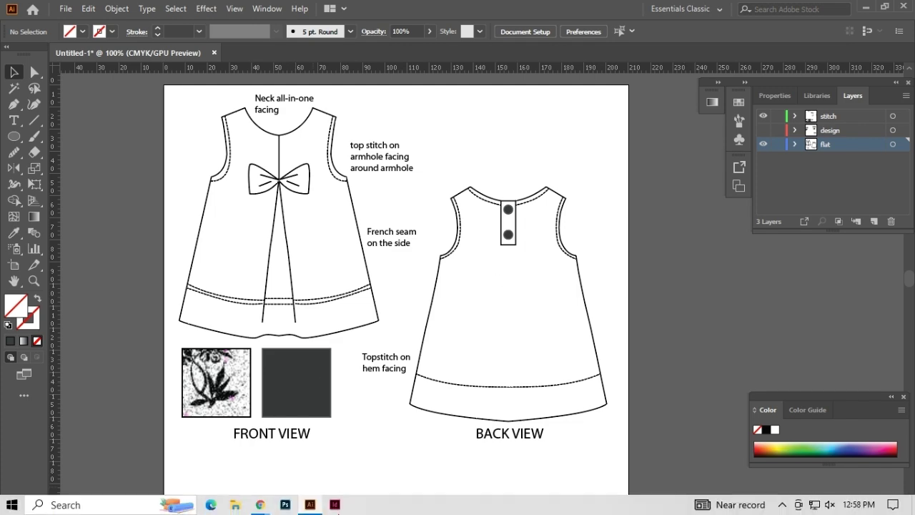
left_click(65, 505)
type("p")
left_click(84, 155)
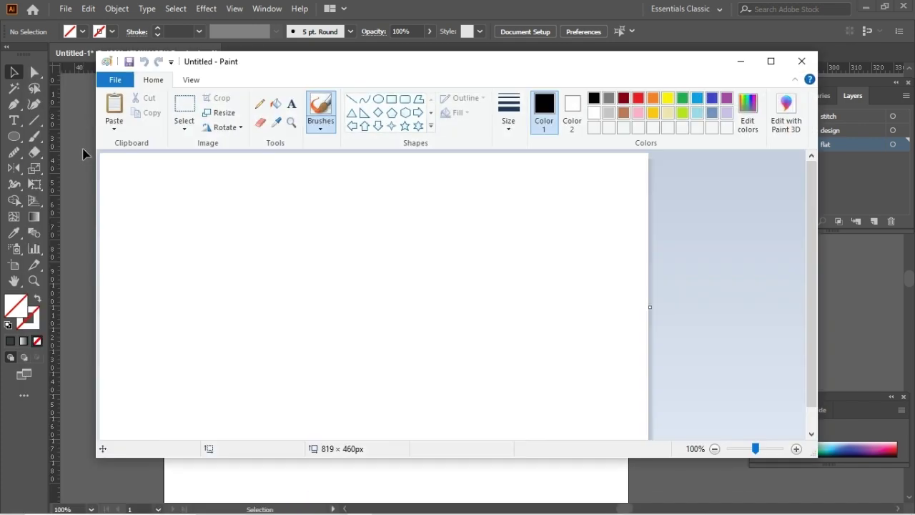
key("ctrl+v")
mouse_move(813, 272)
left_mouse_down()
mouse_move(828, 384)
mouse_move(821, 262)
left_mouse_up()
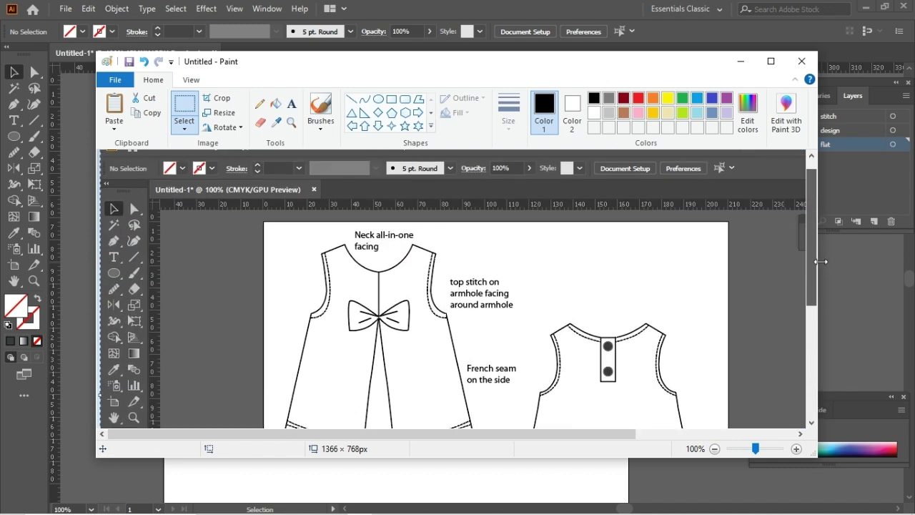
Save the image as PNG picture 'color-ways', then close Paint
left_click(115, 79)
mouse_move(149, 198)
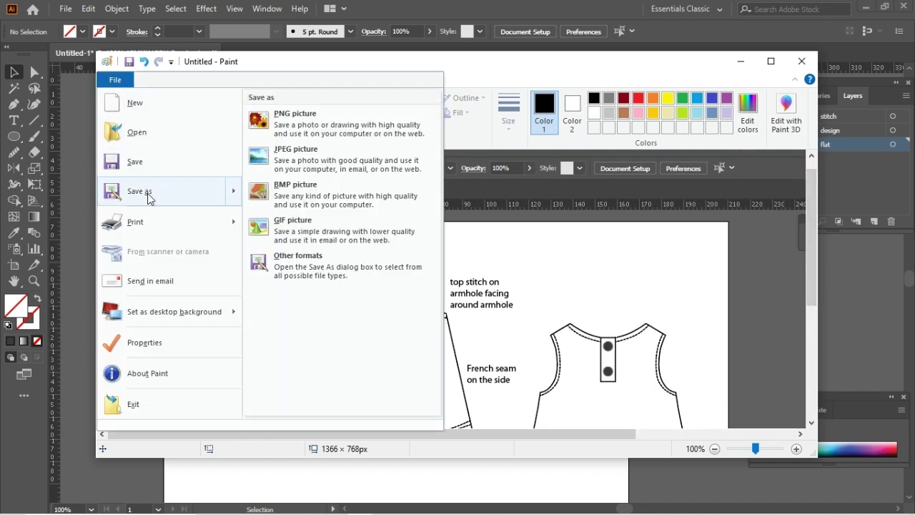
left_click(295, 120)
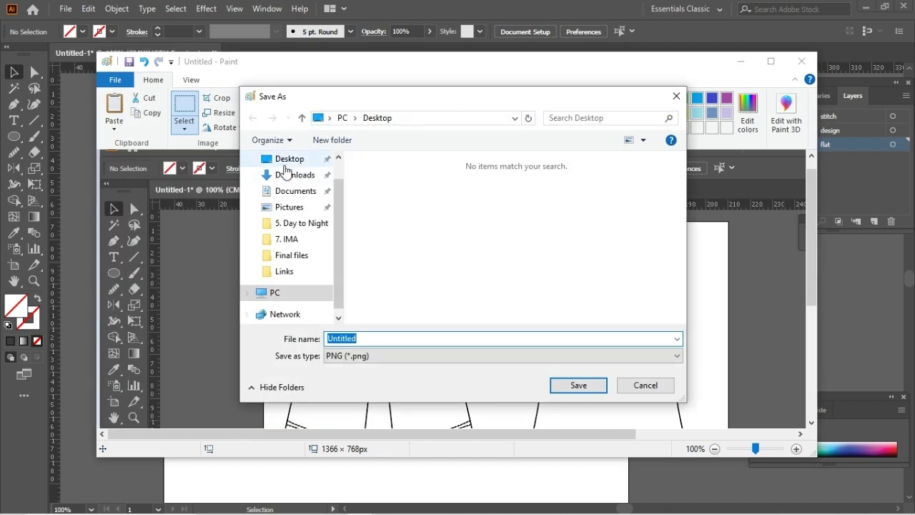
left_click(377, 338)
type("c")
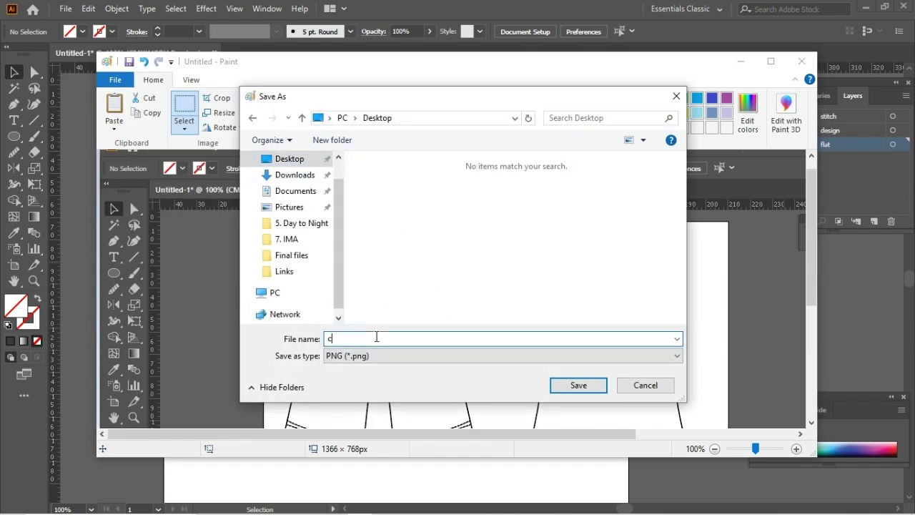
type("olor-ways")
left_click(576, 387)
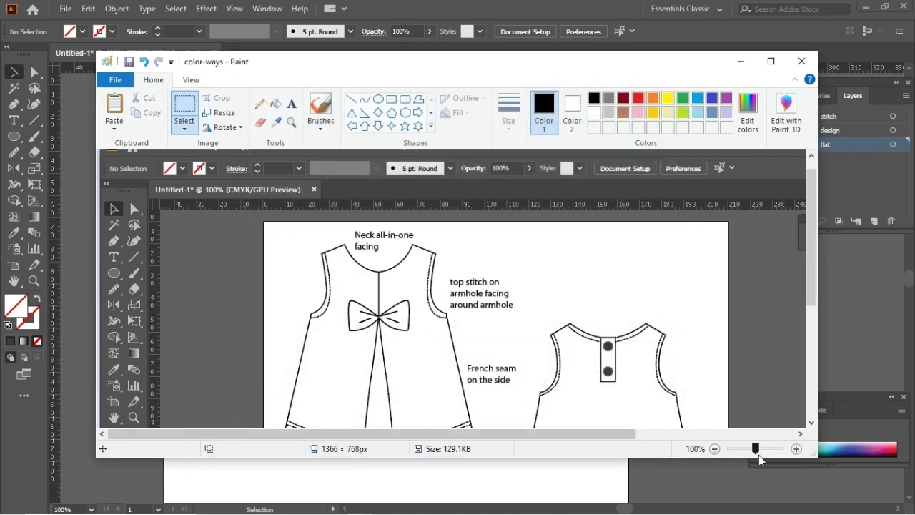
left_click(804, 66)
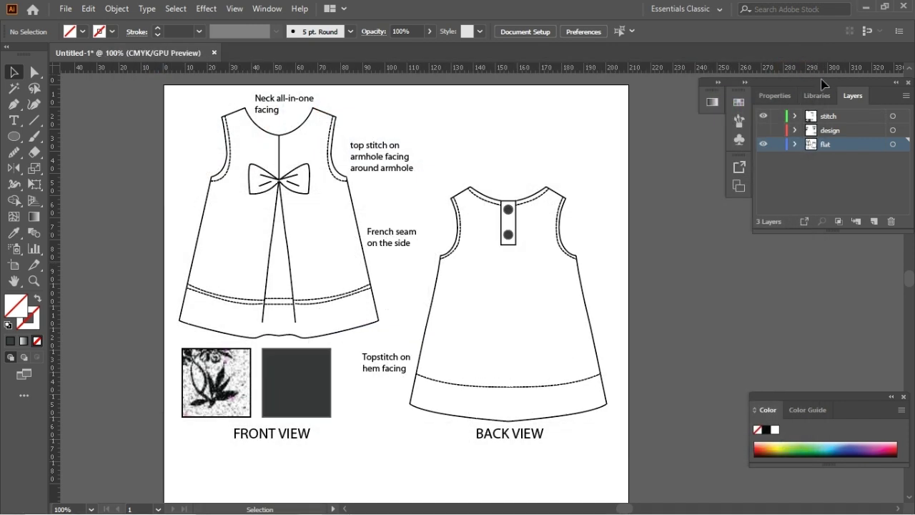